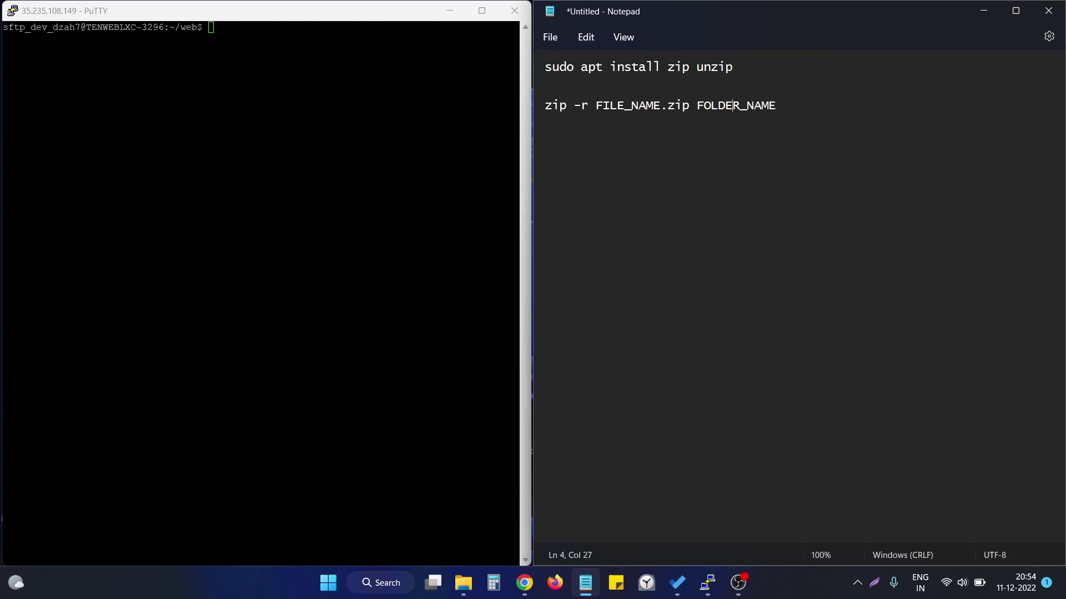
Step: Bring the PuTTY terminal session to the front from Notepad
{"action": "key", "text": "alt+Tab"}
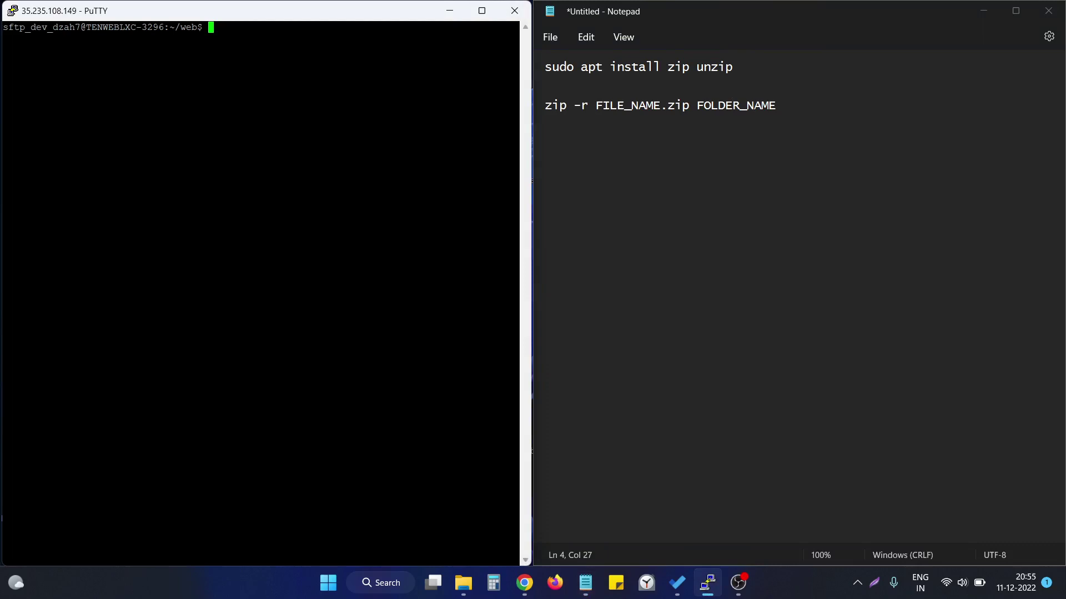
{"action": "type", "text": "di"}
{"action": "type", "text": "r"}
Step: Run dir to list backup.zip, mod-tmp and wp-staging in the web directory
{"action": "key", "text": "Return"}
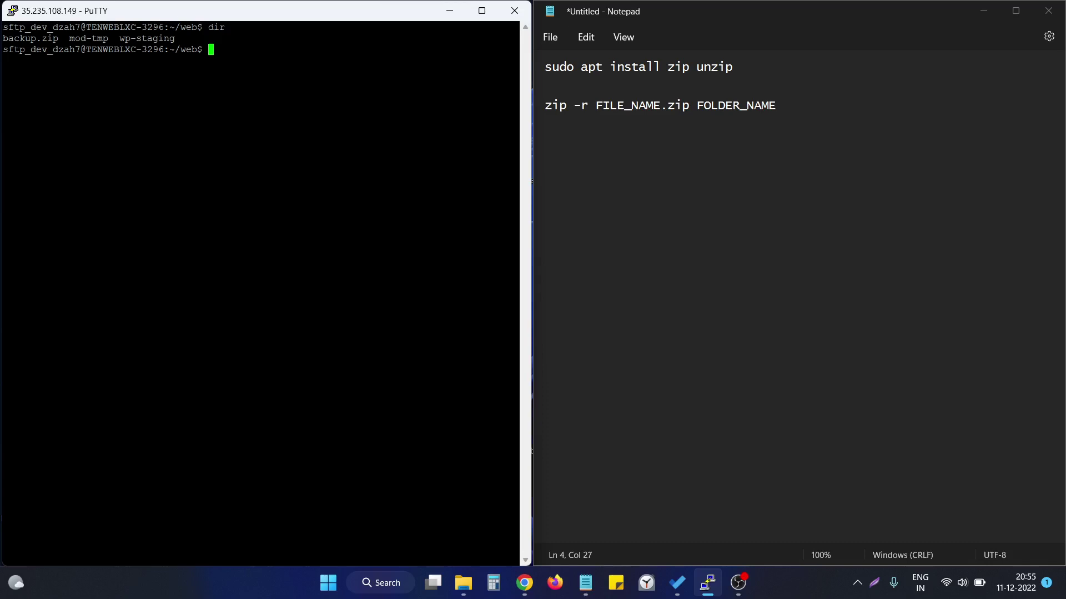
{"action": "left_click", "coordinate": [792, 105]}
{"action": "triple_click", "coordinate": [792, 106]}
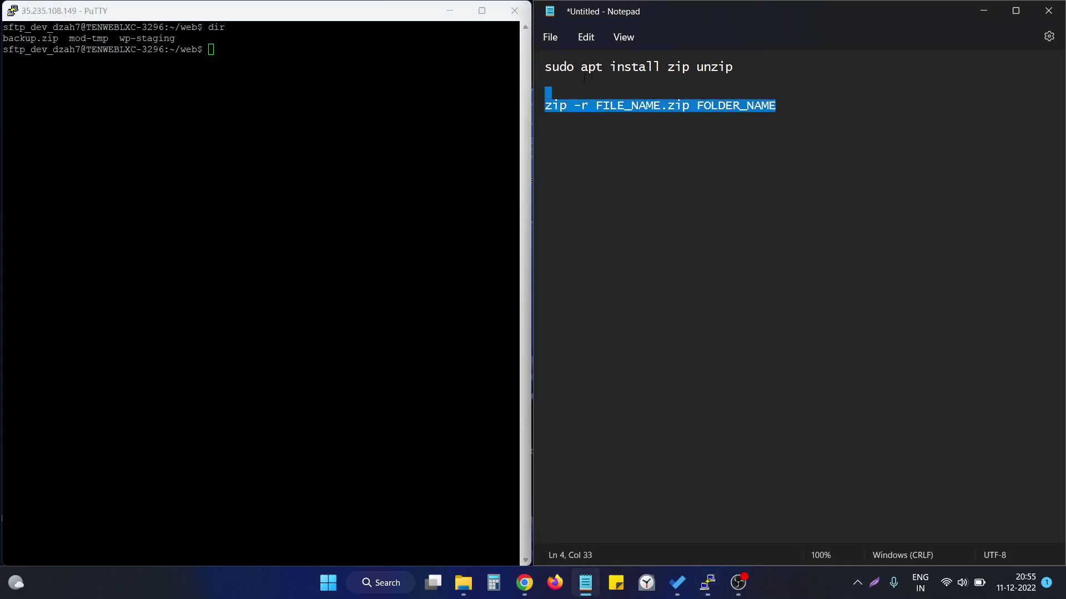
{"action": "left_click", "coordinate": [820, 105]}
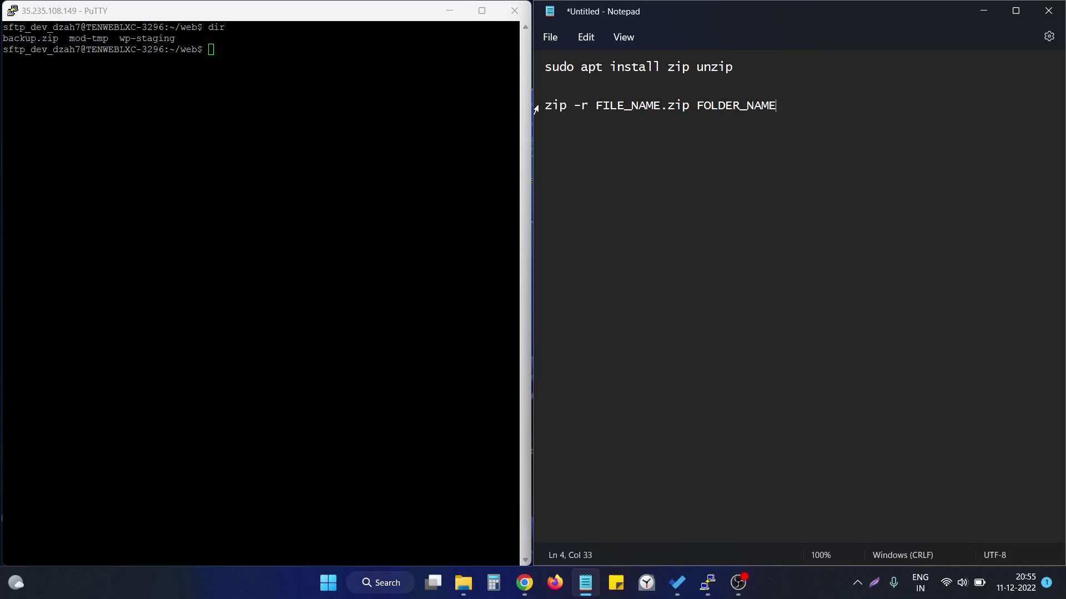
{"action": "key", "text": "Home"}
{"action": "key", "text": "shift+Right"}
{"action": "key", "text": "shift+Right"}
{"action": "key", "text": "shift+Right"}
{"action": "left_click_drag", "start_coordinate": [573, 104], "coordinate": [783, 106]}
{"action": "left_click", "coordinate": [692, 103]}
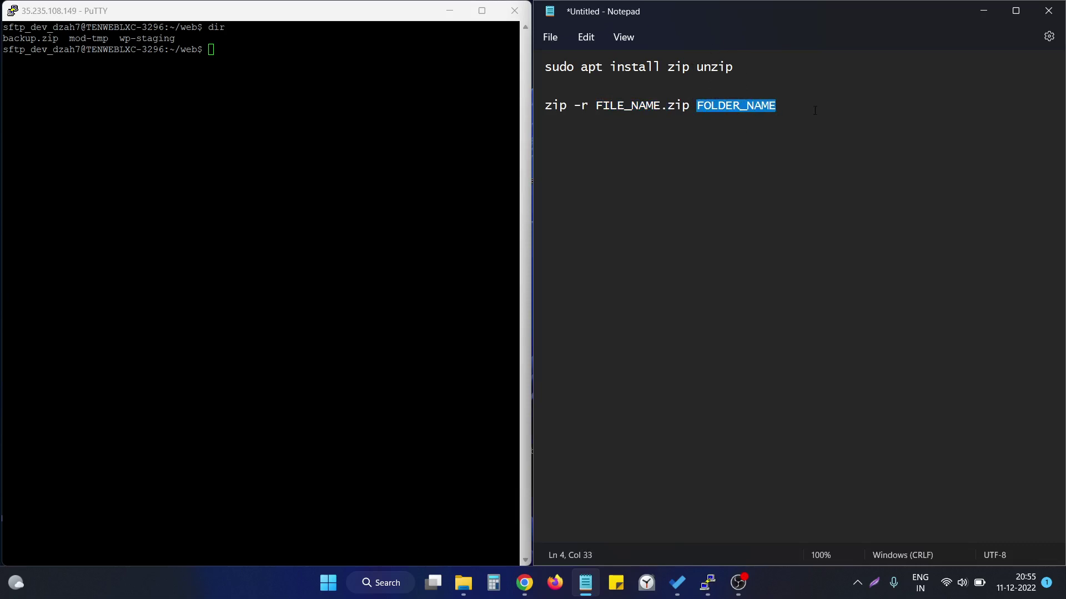
{"action": "key", "text": "Down"}
{"action": "key", "text": "Down"}
{"action": "key", "text": "Down"}
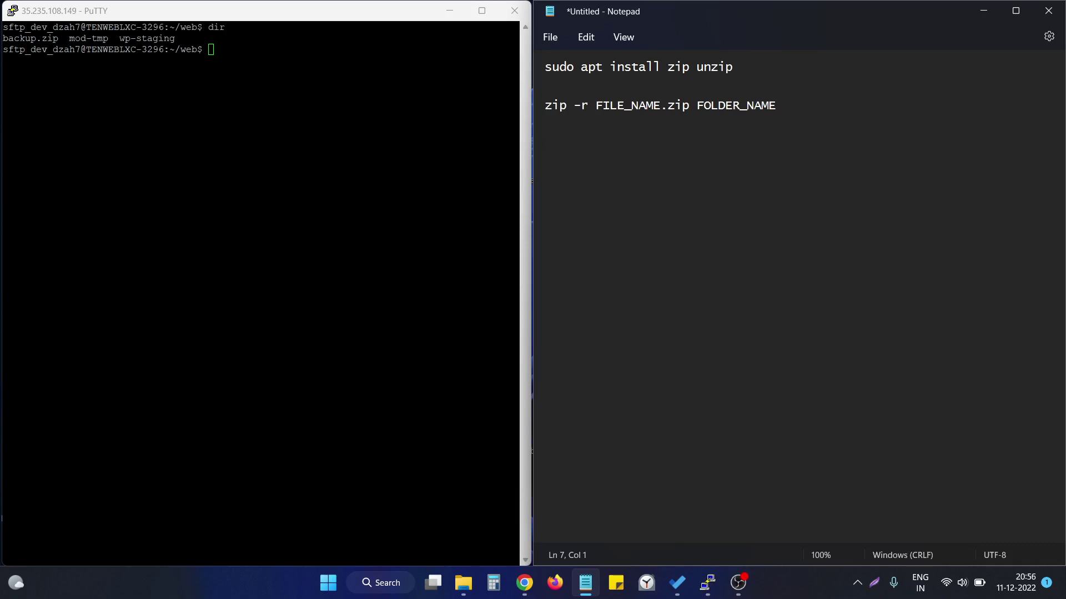
{"action": "left_click_drag", "start_coordinate": [119, 38], "coordinate": [175, 39]}
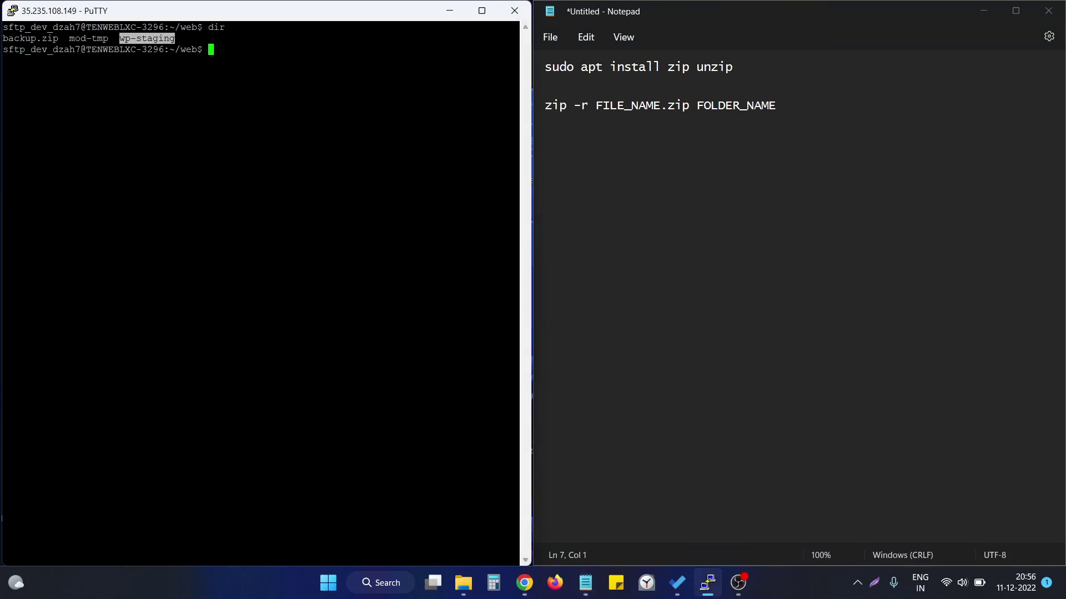
{"action": "left_click", "coordinate": [750, 139]}
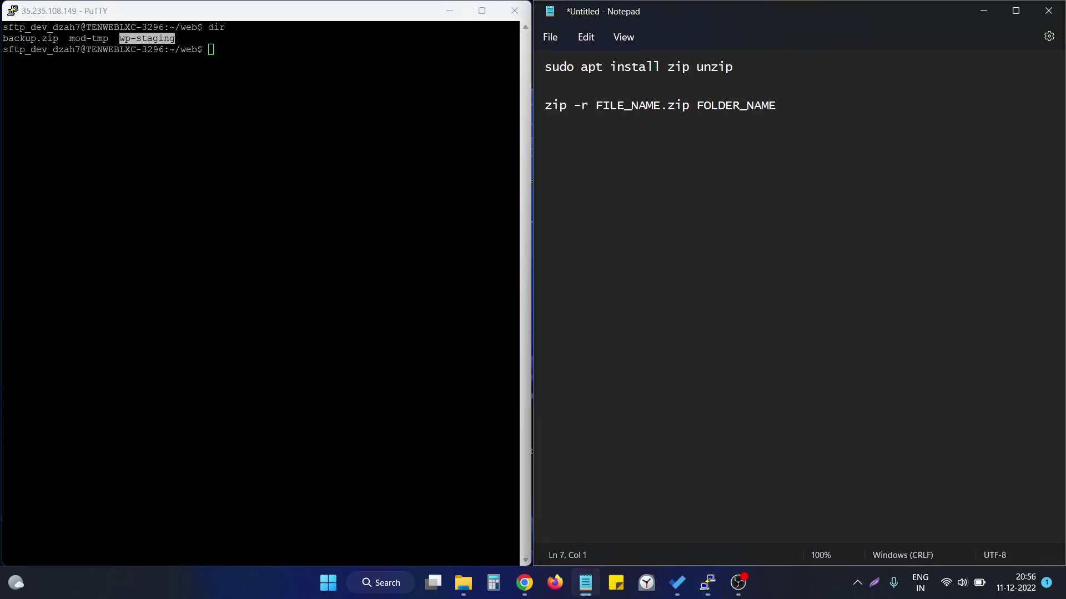
{"action": "type", "text": "zip -"}
{"action": "type", "text": "r "}
{"action": "type", "text": "new"}
Step: Write the zip command with archive name new-zip-file.zip, correcting typos
{"action": "key", "text": "BackSpace"}
{"action": "type", "text": "z"}
{"action": "key", "text": "BackSpace"}
{"action": "type", "text": "z"}
{"action": "key", "text": "BackSpace"}
{"action": "type", "text": "-zip-file.zip"}
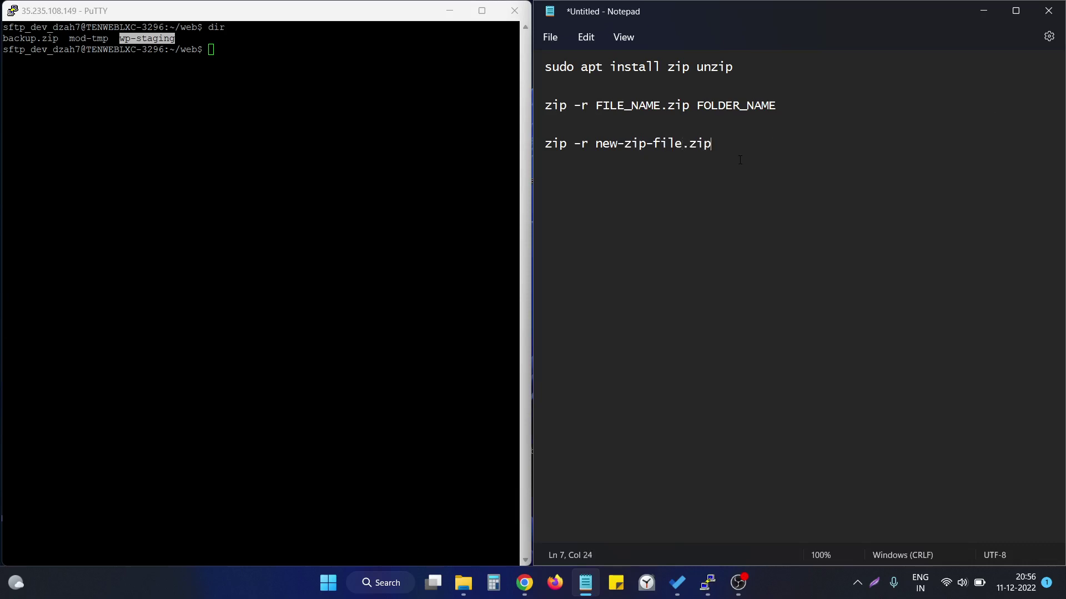
{"action": "left_click_drag", "start_coordinate": [730, 152], "coordinate": [598, 146]}
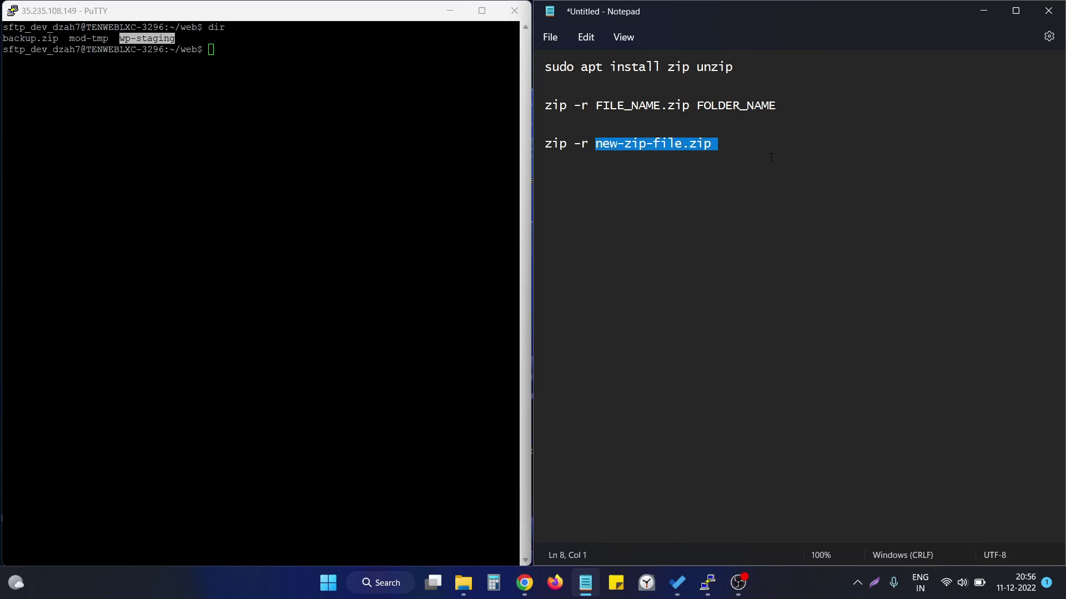
{"action": "left_click", "coordinate": [712, 151]}
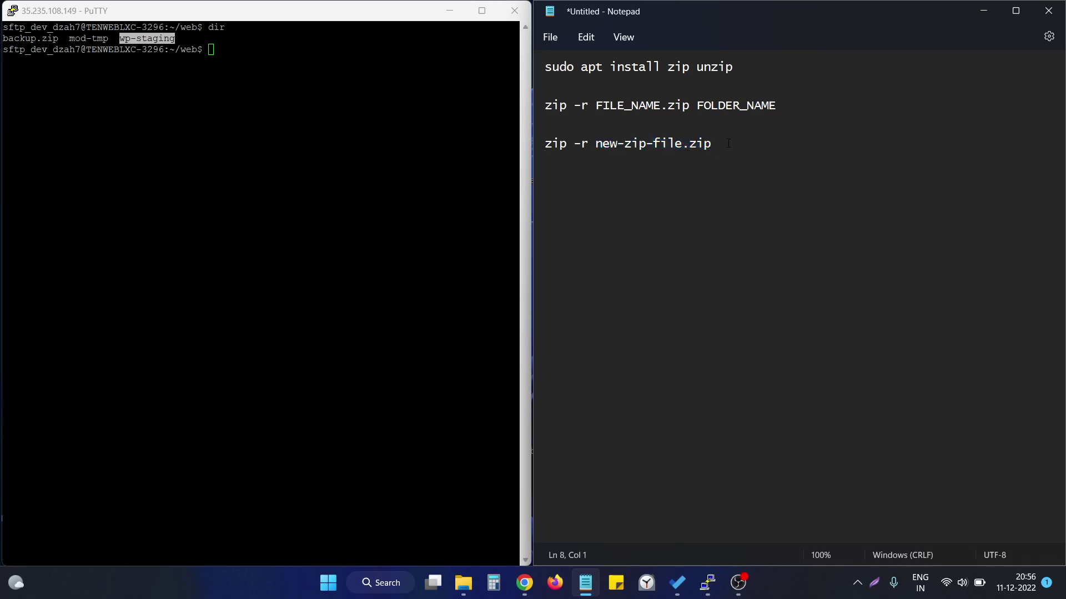
{"action": "left_click", "coordinate": [728, 143]}
Step: Finish the command with folder mod-tmp, checking the name against the terminal listing
{"action": "left_click_drag", "start_coordinate": [70, 39], "coordinate": [108, 39]}
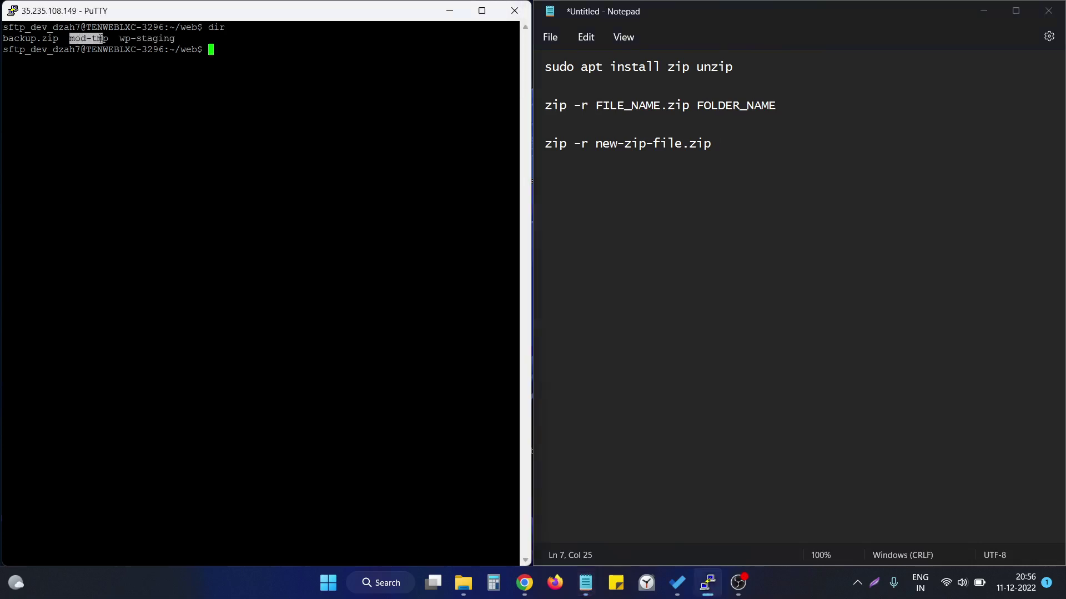
{"action": "left_click", "coordinate": [755, 143]}
{"action": "type", "text": "mod-temp"}
{"action": "key", "text": "BackSpace"}
{"action": "key", "text": "BackSpace"}
{"action": "key", "text": "BackSpace"}
{"action": "type", "text": "mp"}
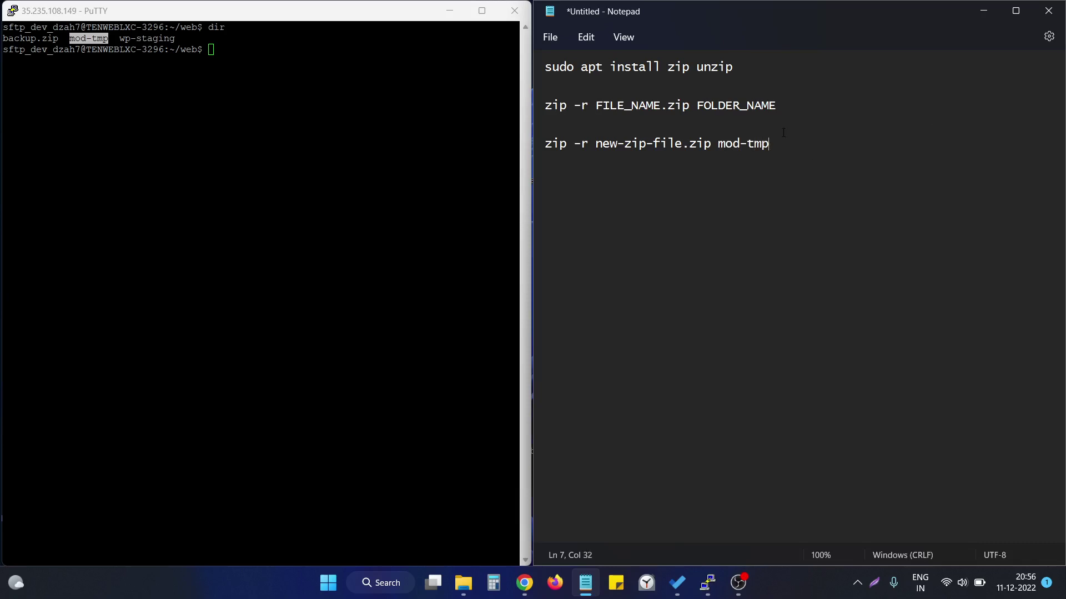
{"action": "left_click_drag", "start_coordinate": [770, 143], "coordinate": [543, 145]}
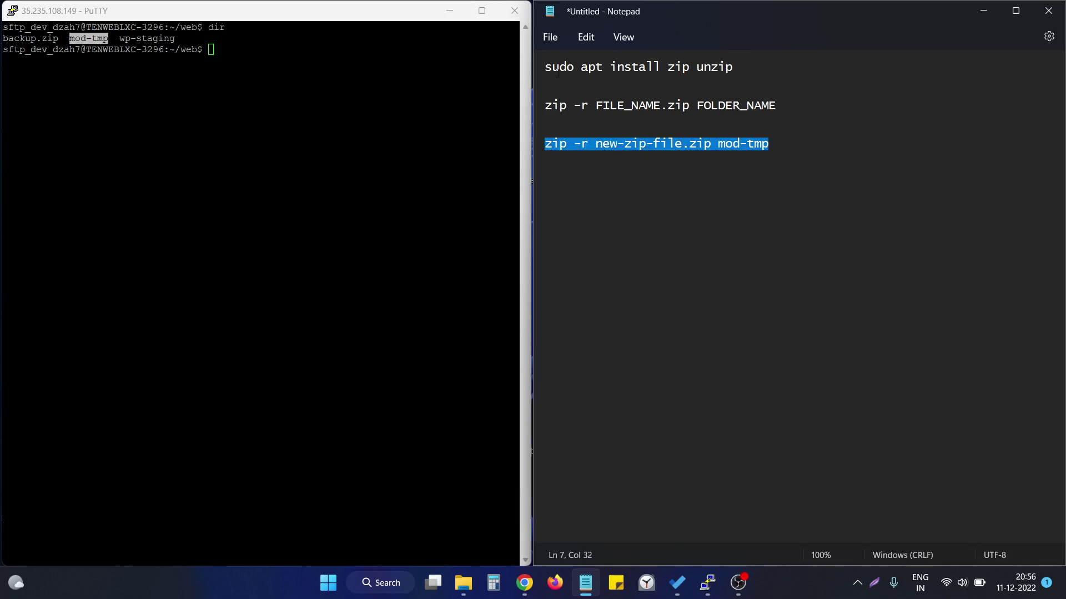
{"action": "key", "text": "alt+Tab"}
{"action": "left_click_drag", "start_coordinate": [69, 38], "coordinate": [108, 38]}
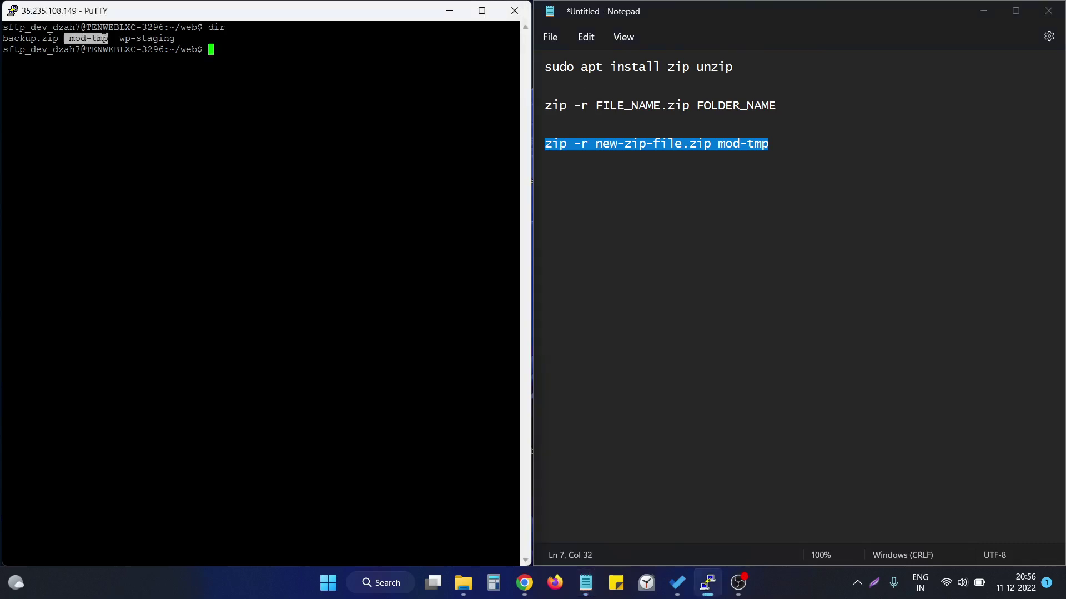
Step: Copy zip -r new-zip-file.zip mod-tmp from Notepad and run it in PuTTY
{"action": "left_click", "coordinate": [714, 194]}
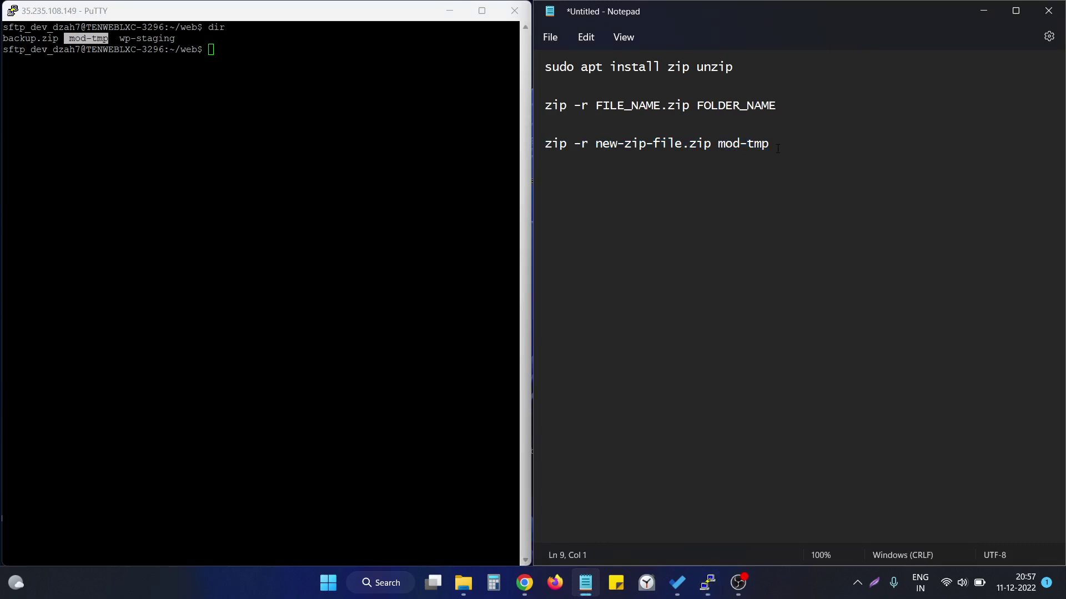
{"action": "left_click_drag", "start_coordinate": [780, 148], "coordinate": [539, 149]}
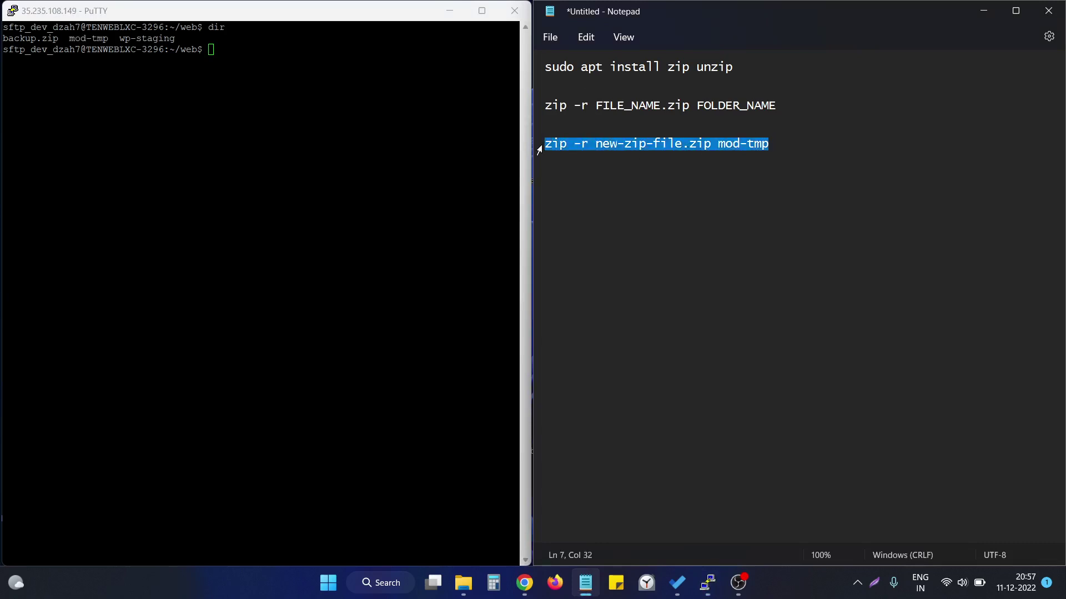
{"action": "key", "text": "alt+Tab"}
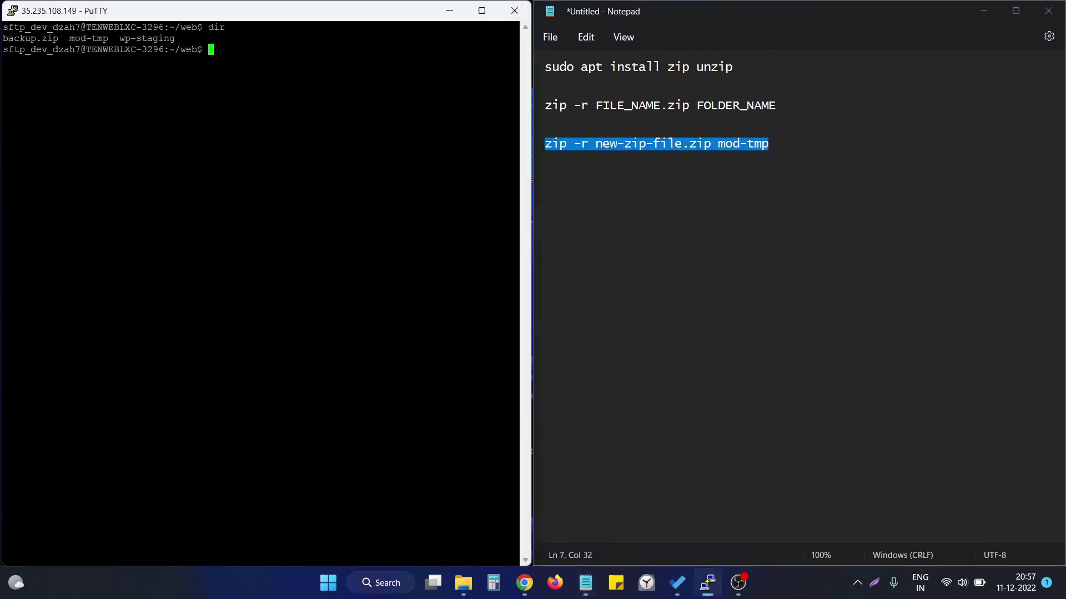
{"action": "type", "text": "zip -r new-zip-file.zip mod-tmp"}
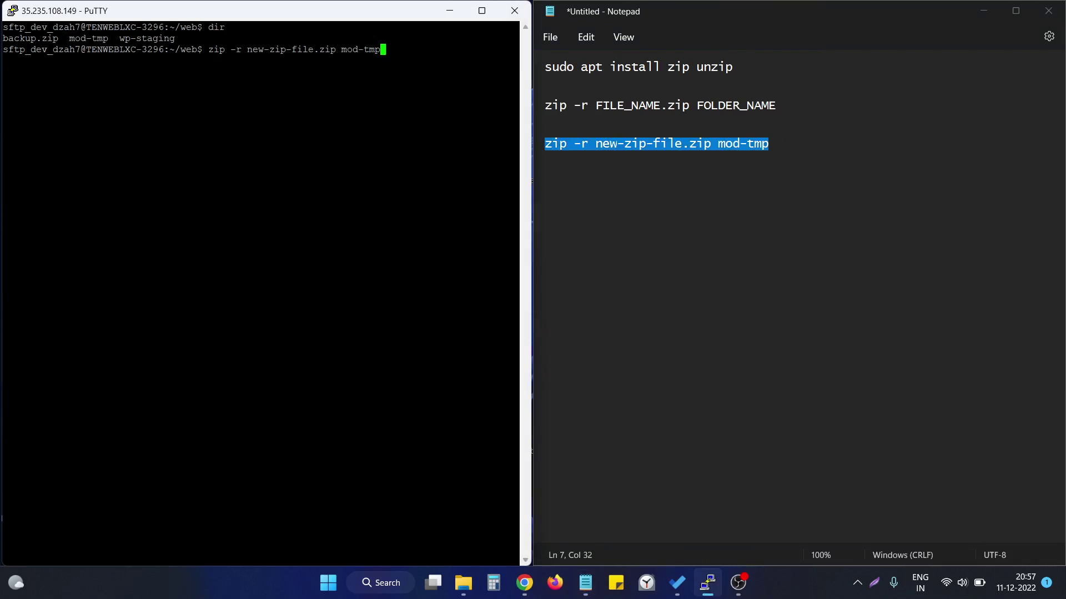
{"action": "key", "text": "Return"}
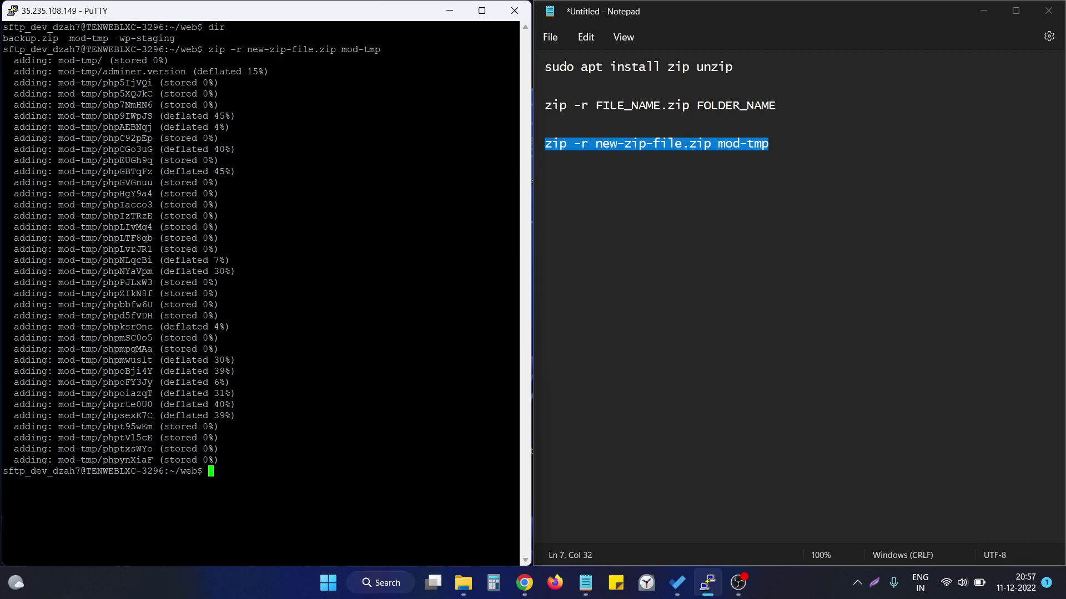
{"action": "type", "text": "dir"}
Step: Rerun dir and highlight new-zip-file.zip in the fresh listing
{"action": "key", "text": "Return"}
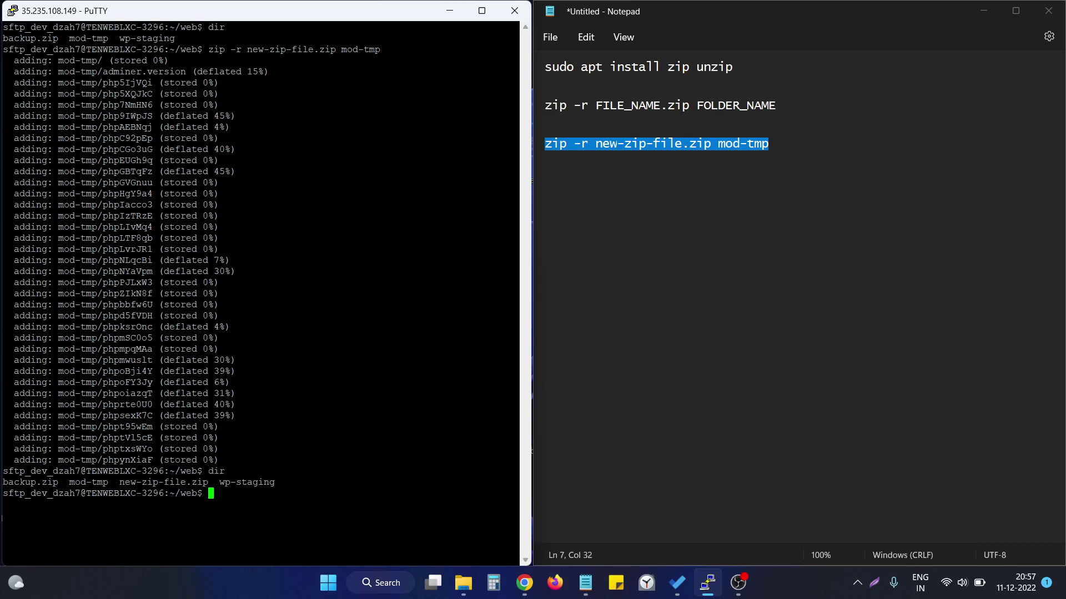
{"action": "left_click_drag", "start_coordinate": [3, 38], "coordinate": [185, 37]}
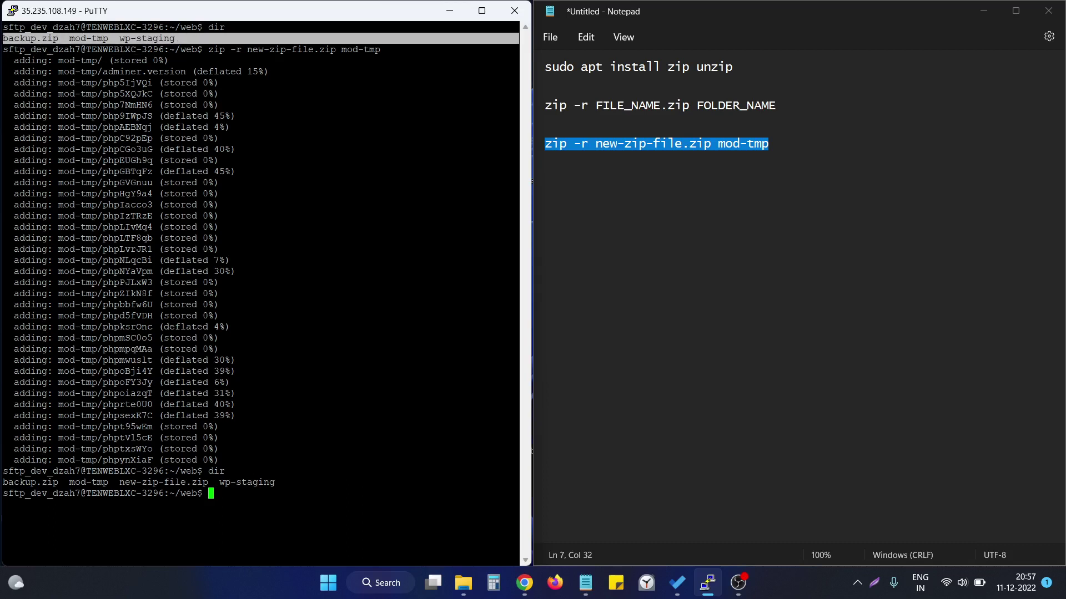
{"action": "left_click_drag", "start_coordinate": [3, 483], "coordinate": [315, 481]}
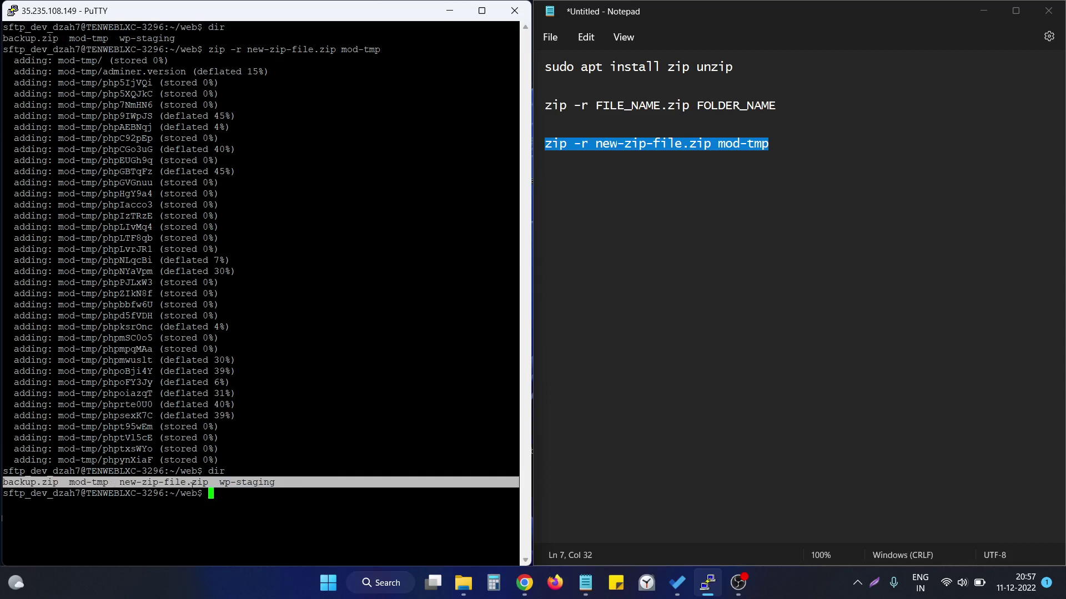
{"action": "left_click", "coordinate": [118, 482]}
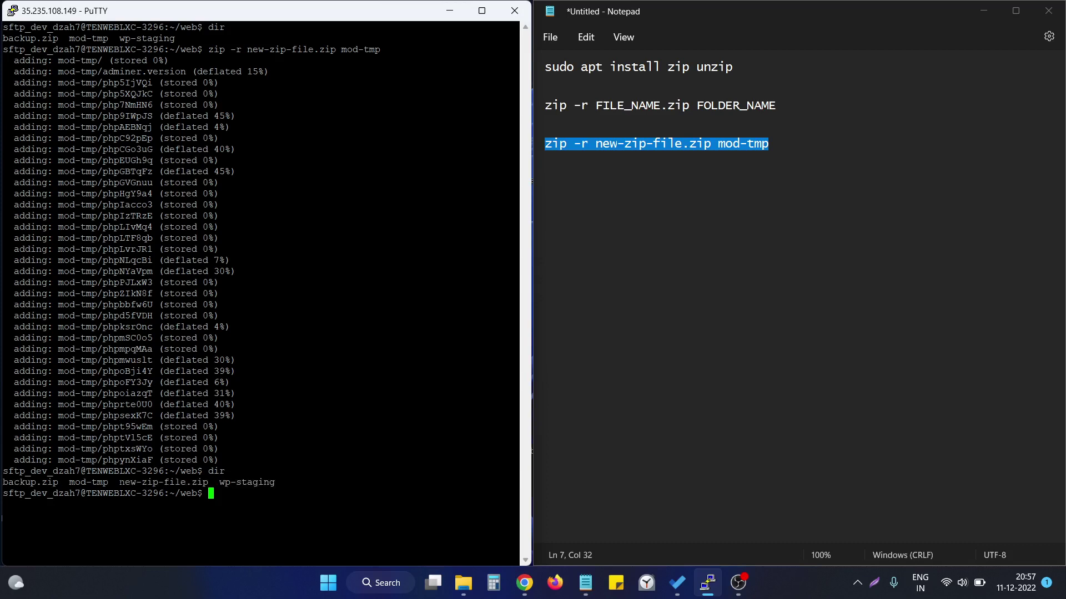
{"action": "left_click_drag", "start_coordinate": [118, 482], "coordinate": [207, 484]}
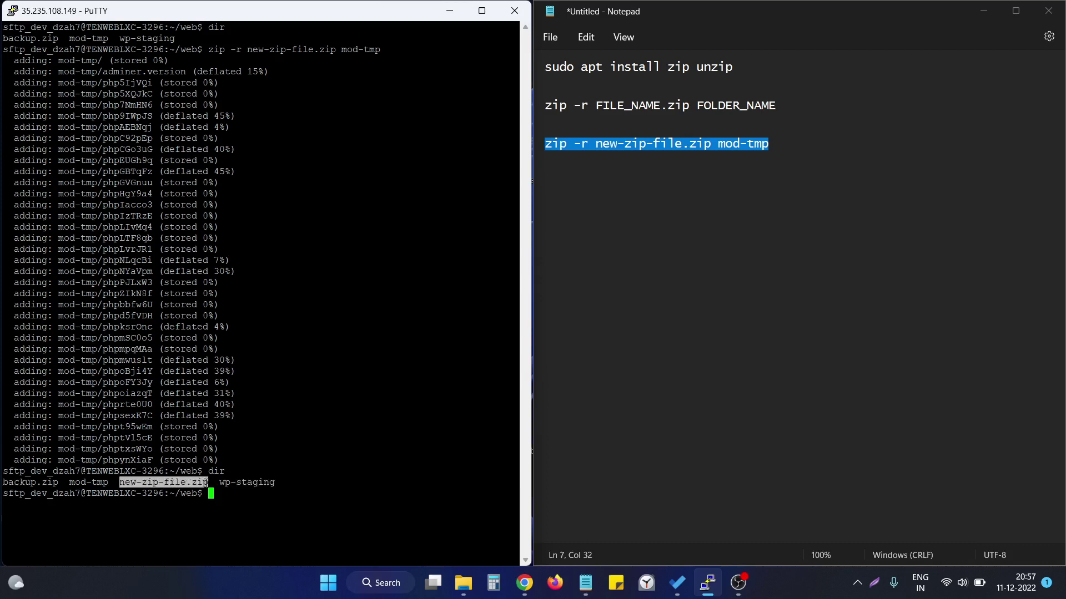